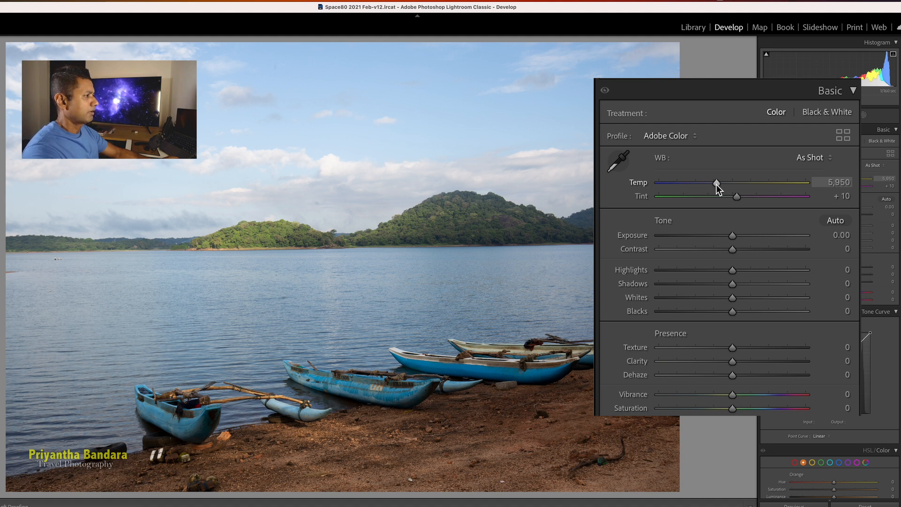
Push the Temp slider to extreme warm, then ease it back to a golden white balance
{"action": "left_click_drag", "start_coordinate": [716, 185], "coordinate": [793, 196]}
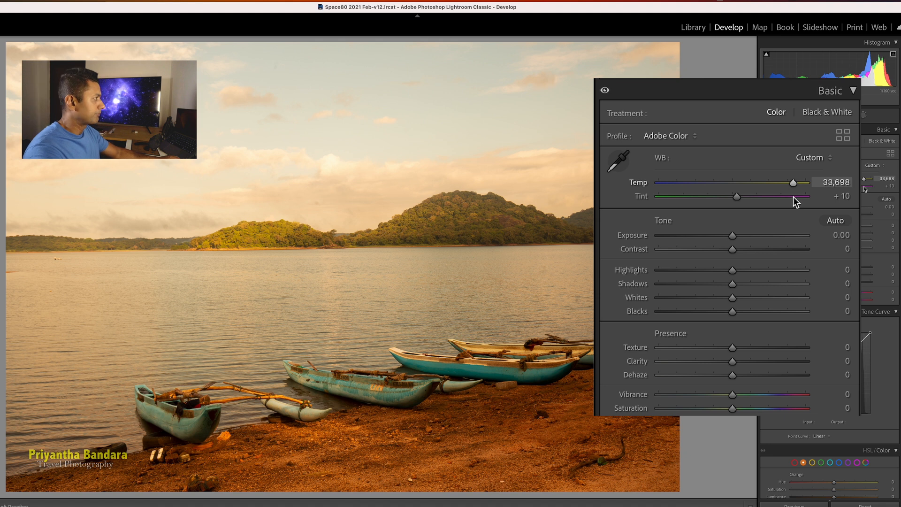
{"action": "left_click_drag", "start_coordinate": [793, 196], "coordinate": [831, 191]}
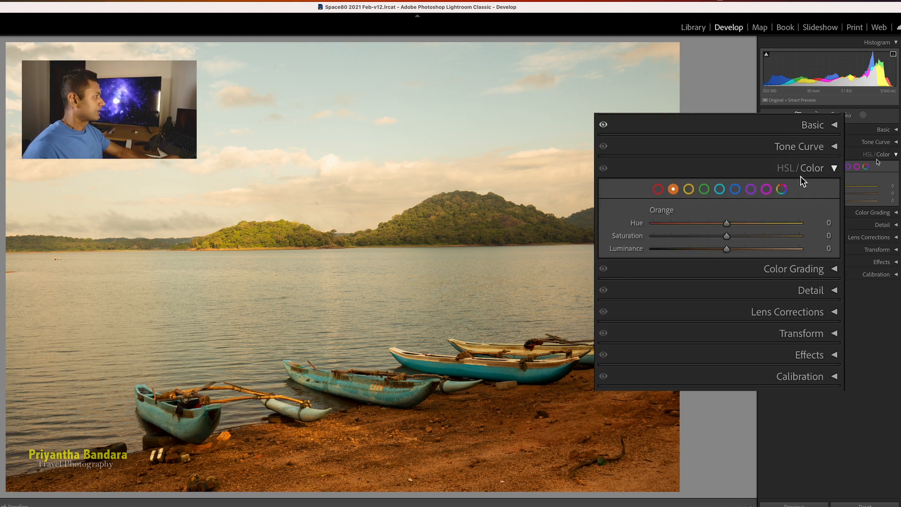
Reset Temp to as-shot and nudge it to 6,010 (Tint +1) for natural blues
{"action": "left_click", "coordinate": [867, 155]}
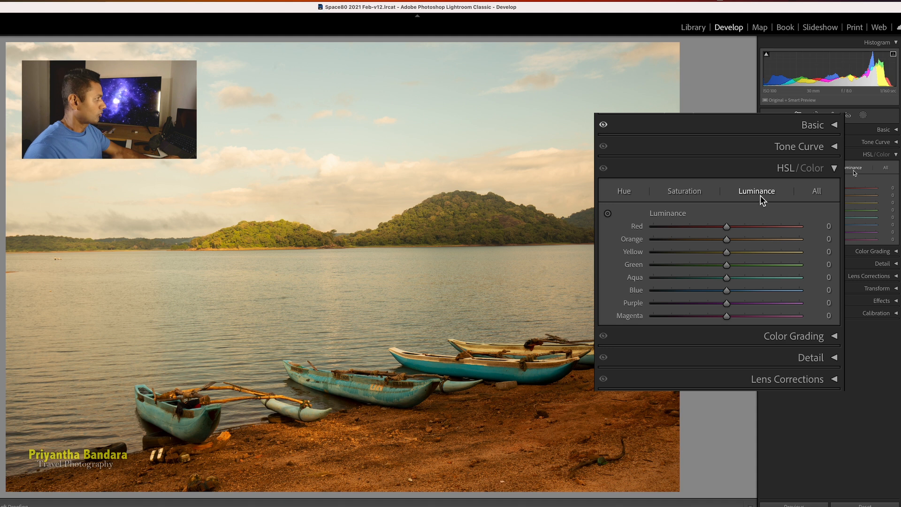
{"action": "left_click", "coordinate": [881, 156]}
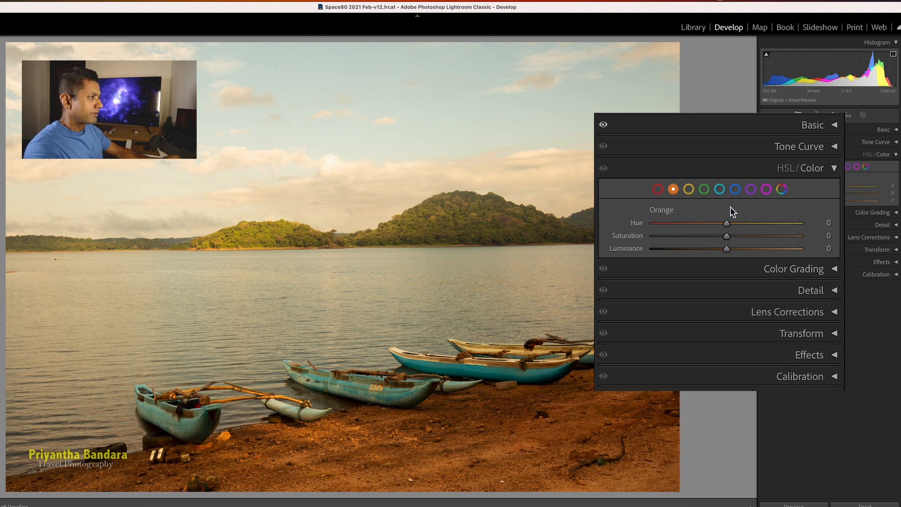
{"action": "left_click", "coordinate": [835, 125]}
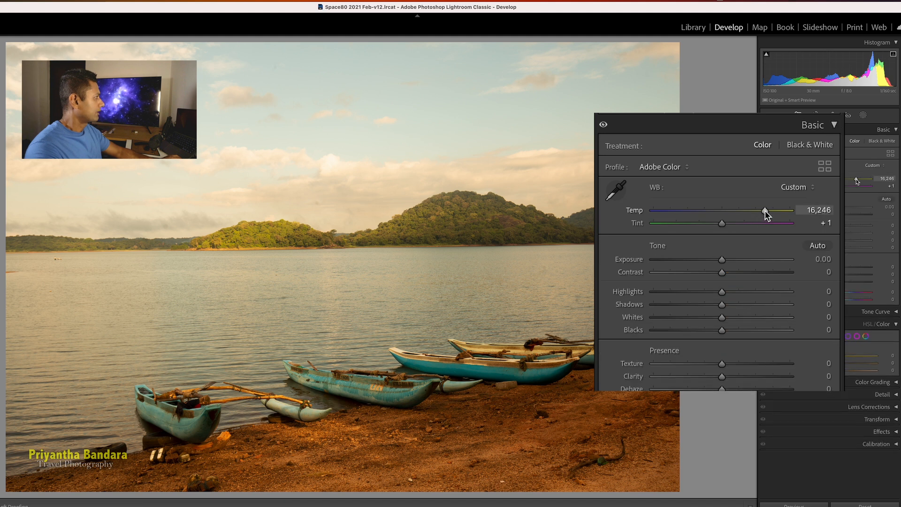
{"action": "double_click", "coordinate": [765, 210]}
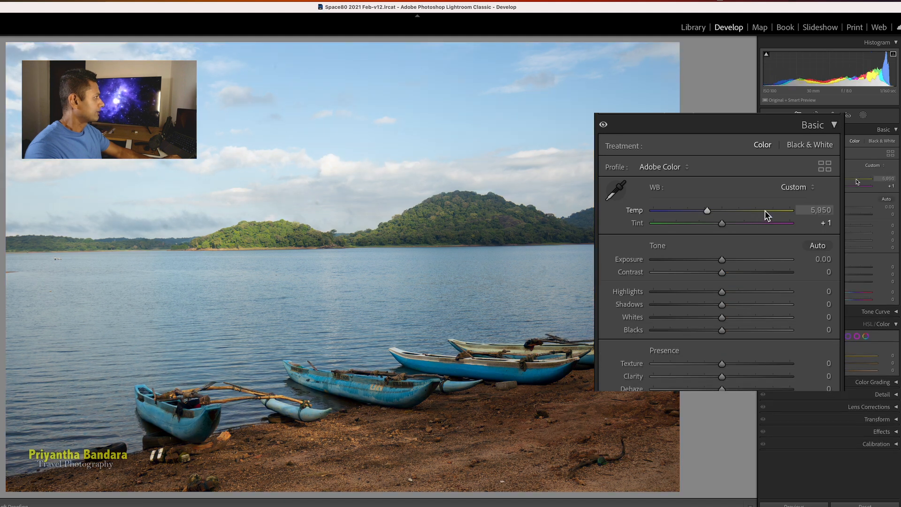
{"action": "left_click", "coordinate": [709, 210]}
{"action": "left_click", "coordinate": [836, 126]}
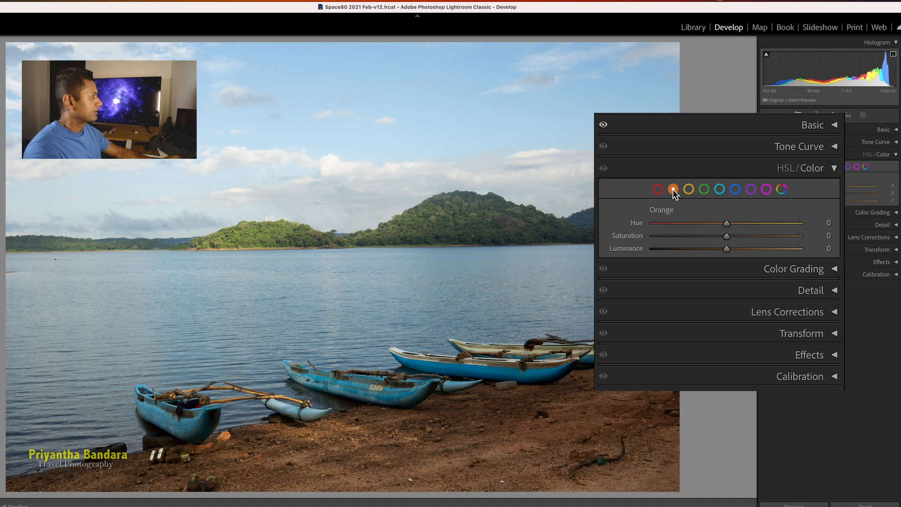
Set Orange Hue −31, Saturation +90 and Luminance +100 so the shoreline turns red-orange
{"action": "left_click_drag", "start_coordinate": [727, 223], "coordinate": [754, 224]}
{"action": "left_click_drag", "start_coordinate": [793, 223], "coordinate": [732, 239]}
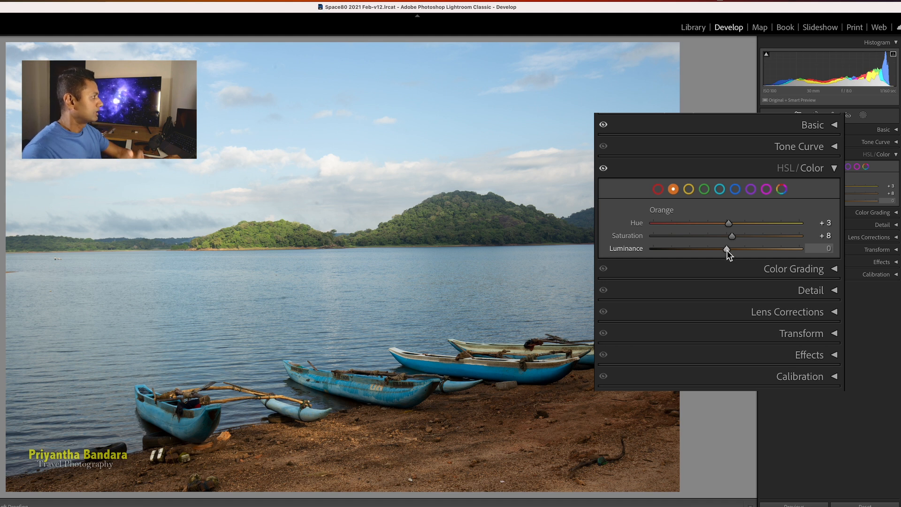
{"action": "left_click_drag", "start_coordinate": [727, 249], "coordinate": [821, 250]}
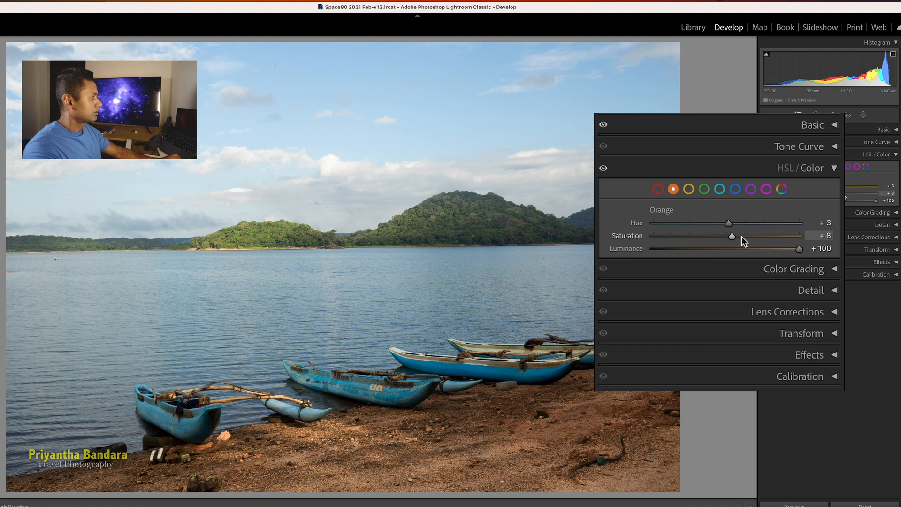
{"action": "left_click_drag", "start_coordinate": [735, 237], "coordinate": [795, 240]}
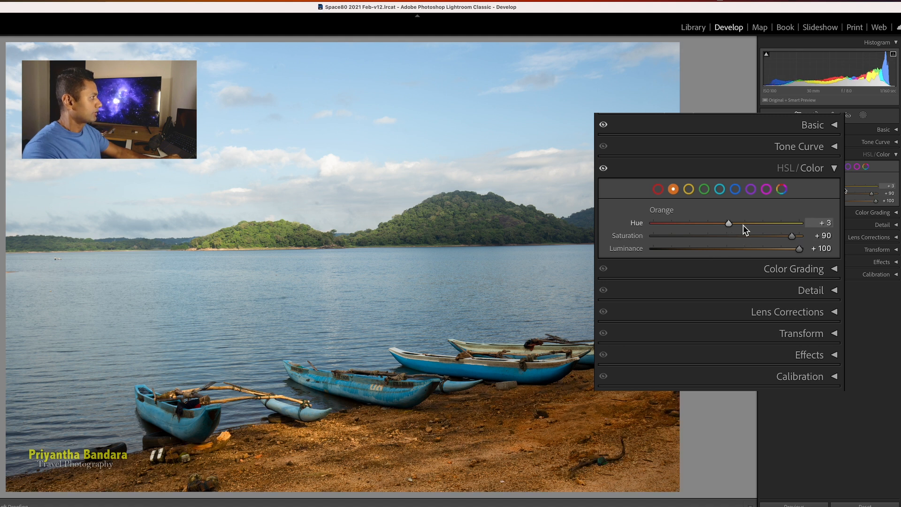
{"action": "left_click_drag", "start_coordinate": [727, 224], "coordinate": [703, 238]}
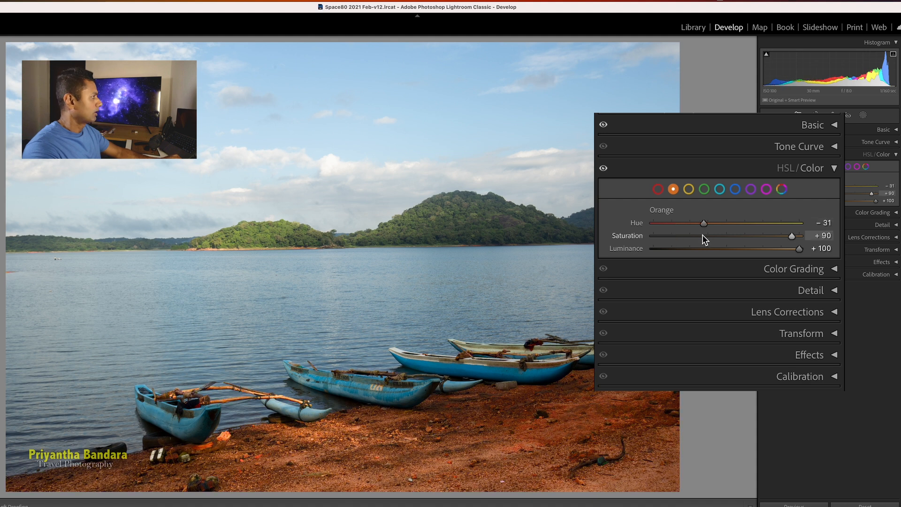
{"action": "left_click", "coordinate": [737, 190]}
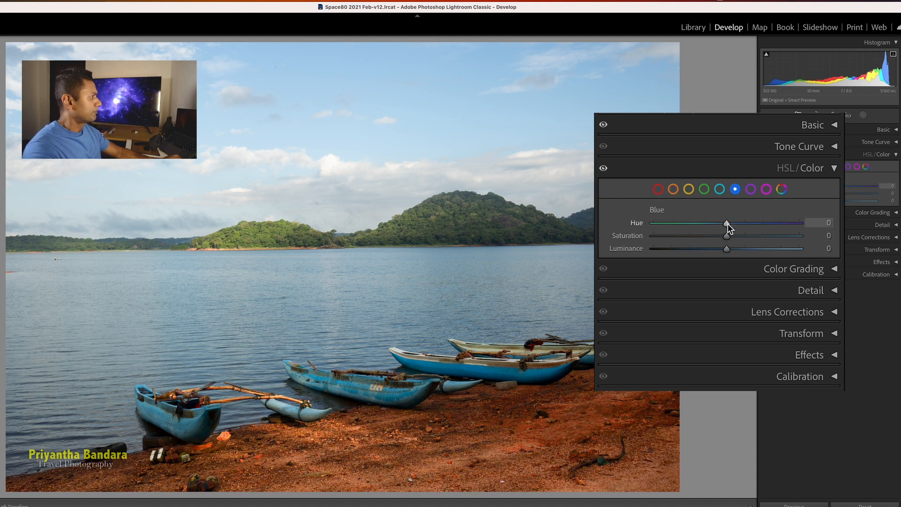
Try a cyan shift on the Blue hue, then settle on Hue −2, Saturation +30, Luminance +5
{"action": "left_click_drag", "start_coordinate": [728, 223], "coordinate": [730, 258]}
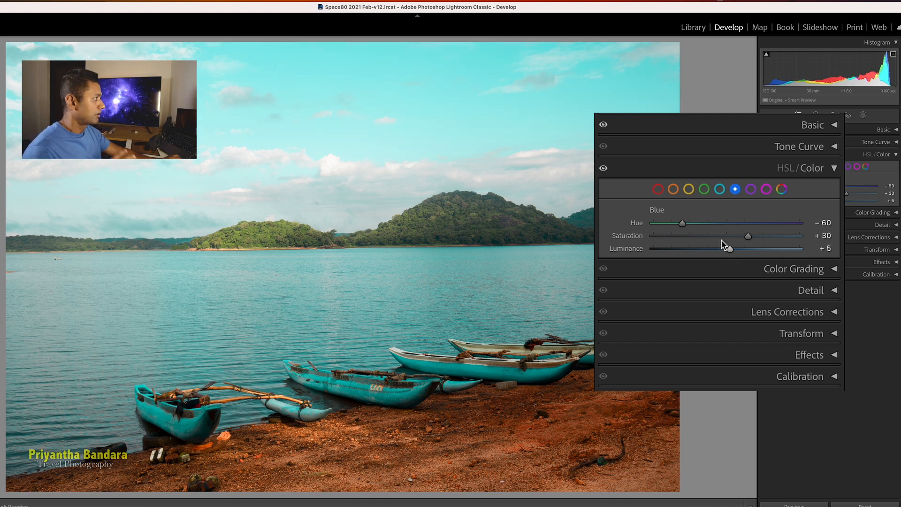
{"action": "left_click", "coordinate": [724, 223]}
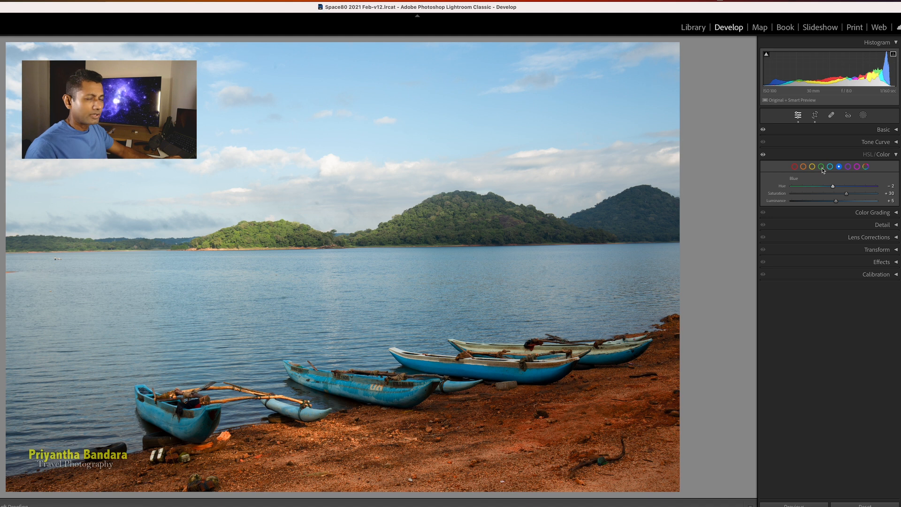
Zoom into the hillside, set Green Hue to +93, then fit the whole photo again
{"action": "left_click", "coordinate": [821, 168]}
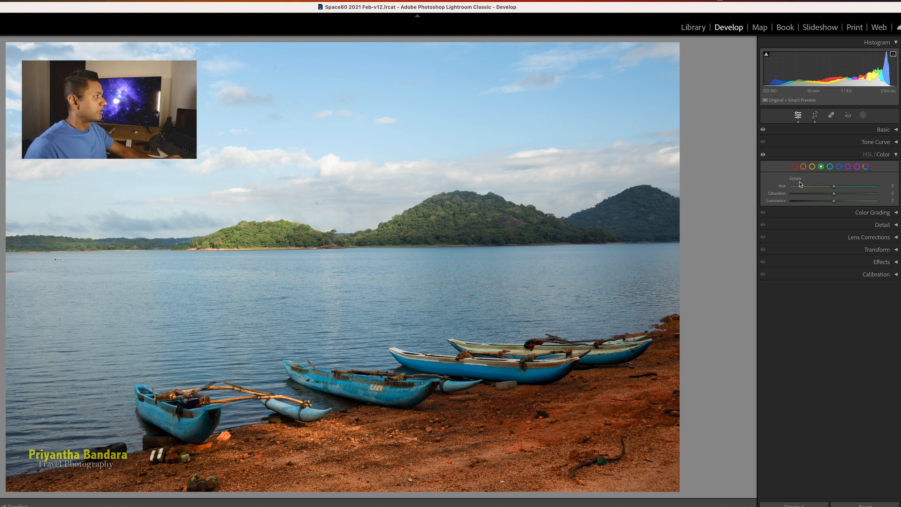
{"action": "left_click", "coordinate": [261, 238]}
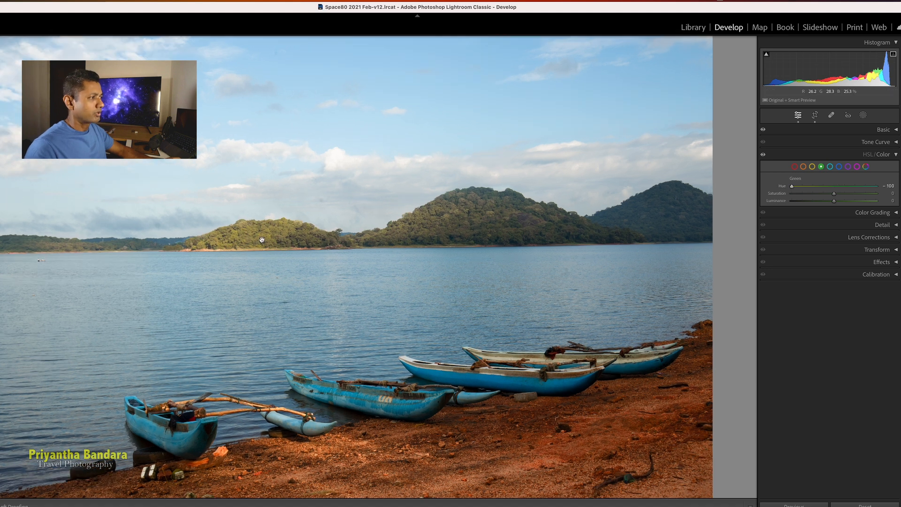
{"action": "left_click_drag", "start_coordinate": [320, 231], "coordinate": [440, 255]}
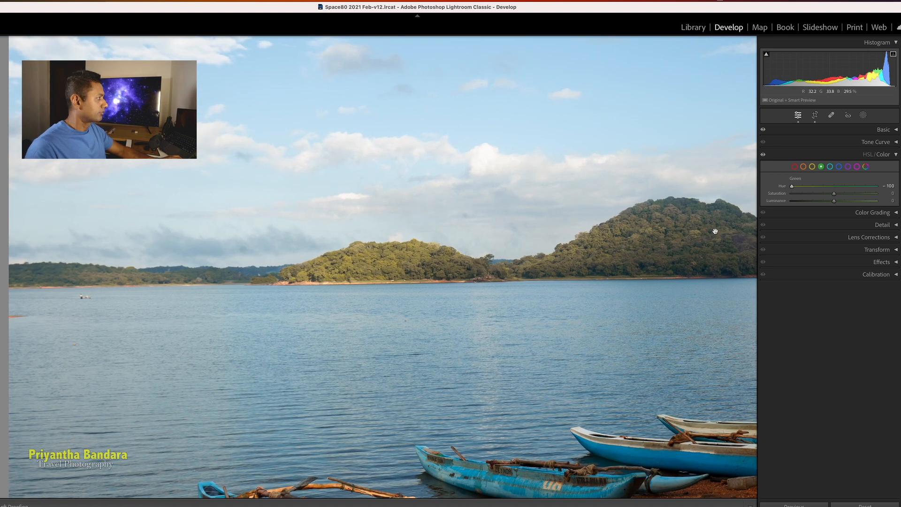
{"action": "left_click", "coordinate": [874, 187]}
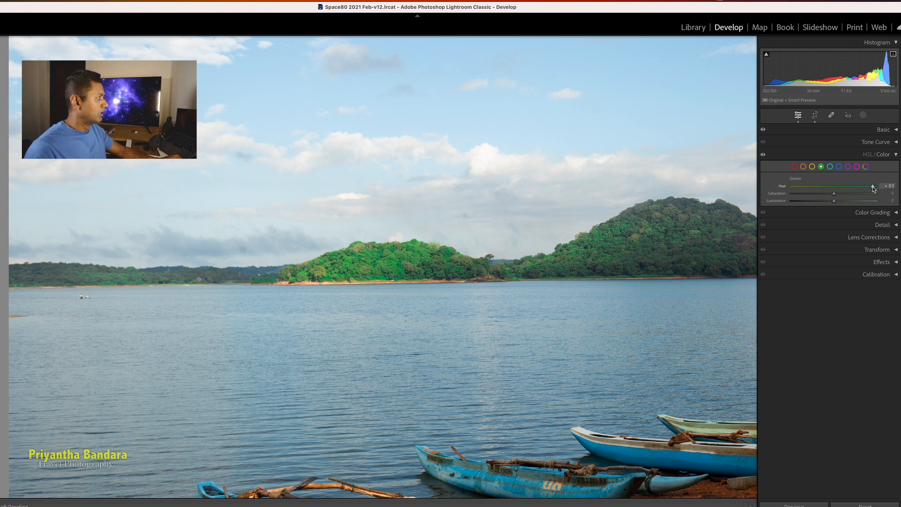
{"action": "left_click", "coordinate": [581, 290]}
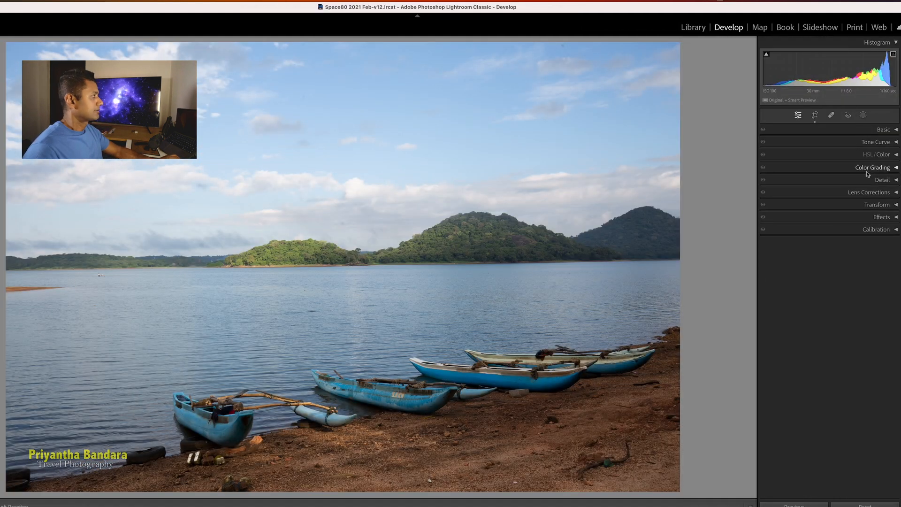
Trial-bend the Red channel tone curve, then undo it back to Linear
{"action": "left_click", "coordinate": [895, 143]}
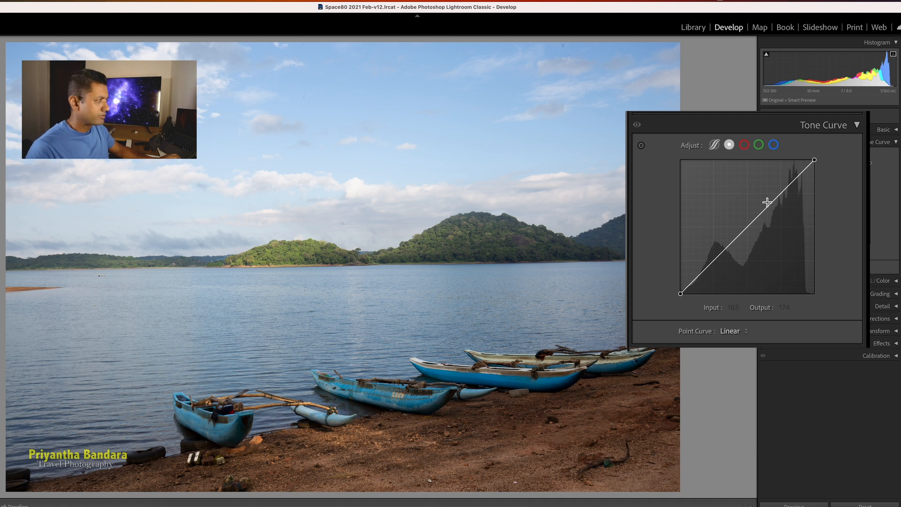
{"action": "left_click", "coordinate": [744, 145]}
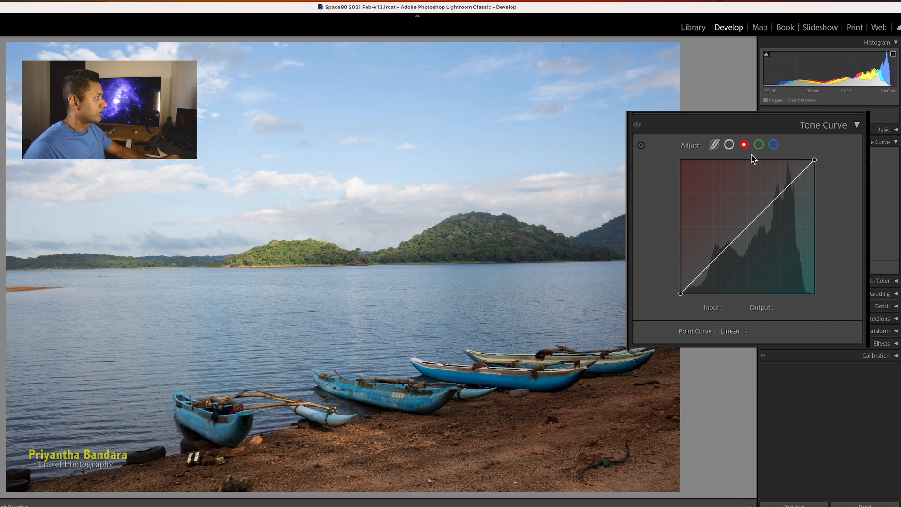
{"action": "mouse_move", "coordinate": [779, 194]}
{"action": "left_mouse_down"}
{"action": "mouse_move", "coordinate": [786, 201]}
{"action": "mouse_move", "coordinate": [773, 188]}
{"action": "left_mouse_up"}
{"action": "mouse_move", "coordinate": [714, 255]}
{"action": "left_mouse_down"}
{"action": "mouse_move", "coordinate": [728, 273]}
{"action": "mouse_move", "coordinate": [720, 252]}
{"action": "left_mouse_up"}
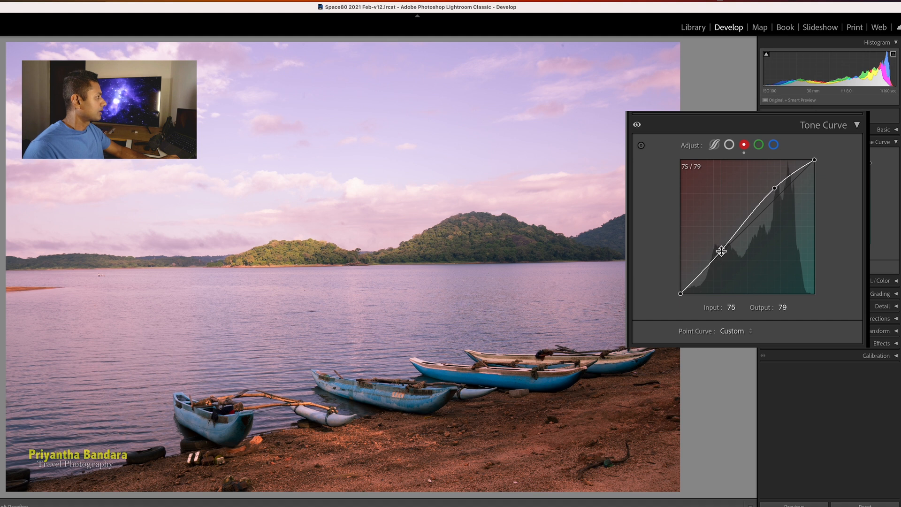
{"action": "key", "text": "super+z"}
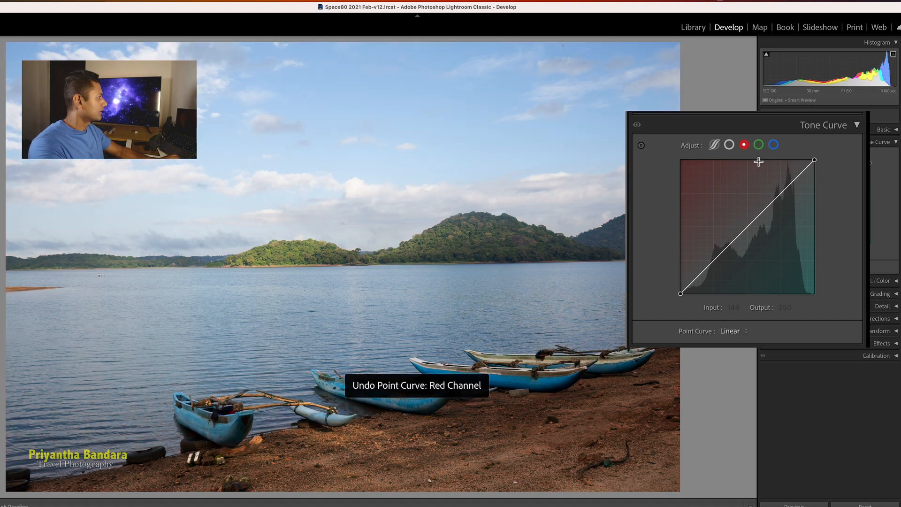
Bend the Green channel curve up and down, then delete the upper point to straighten it
{"action": "left_click", "coordinate": [760, 147]}
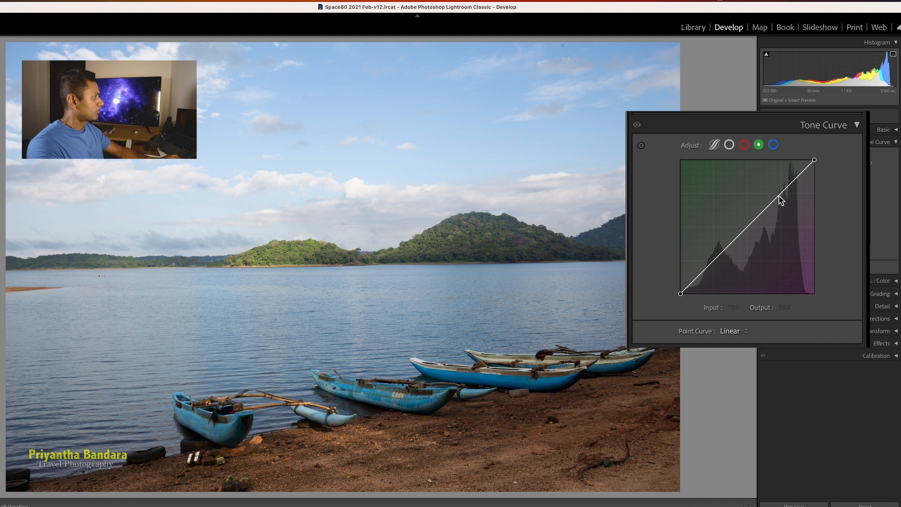
{"action": "left_click_drag", "start_coordinate": [778, 196], "coordinate": [771, 193]}
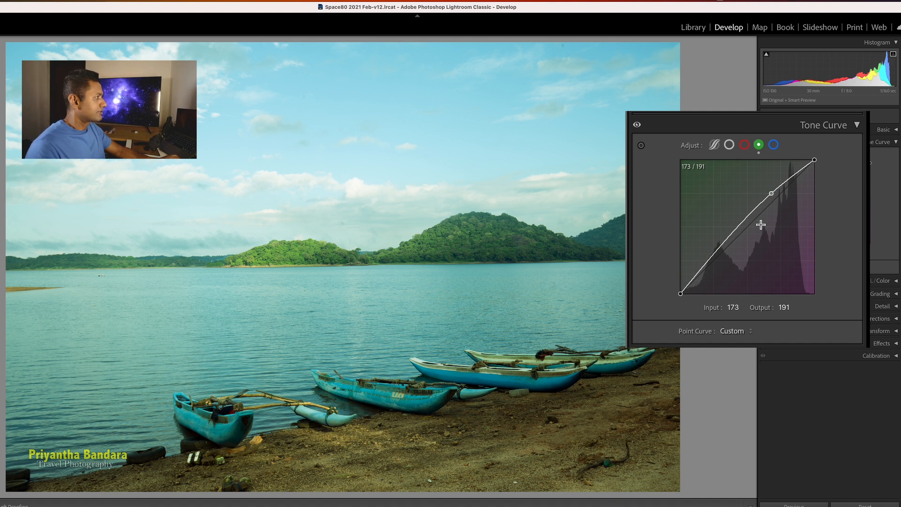
{"action": "left_click", "coordinate": [707, 262]}
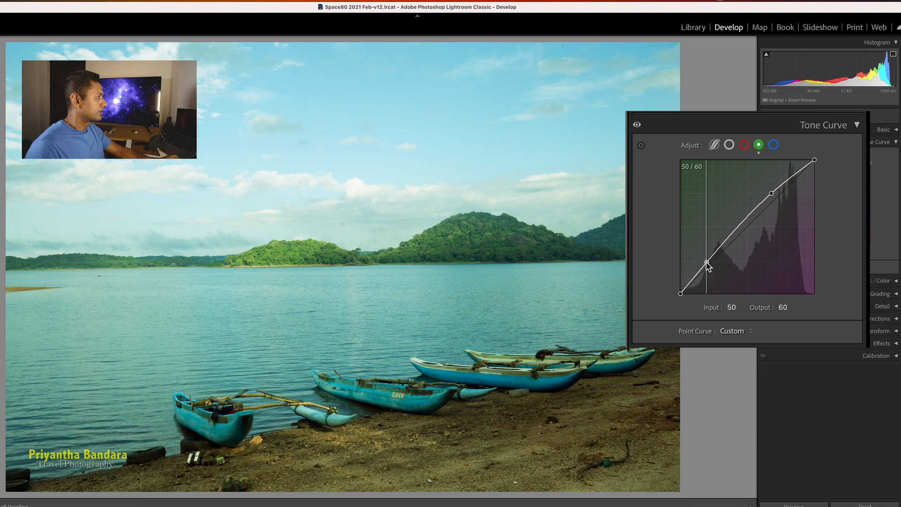
{"action": "left_click_drag", "start_coordinate": [706, 262], "coordinate": [717, 270]}
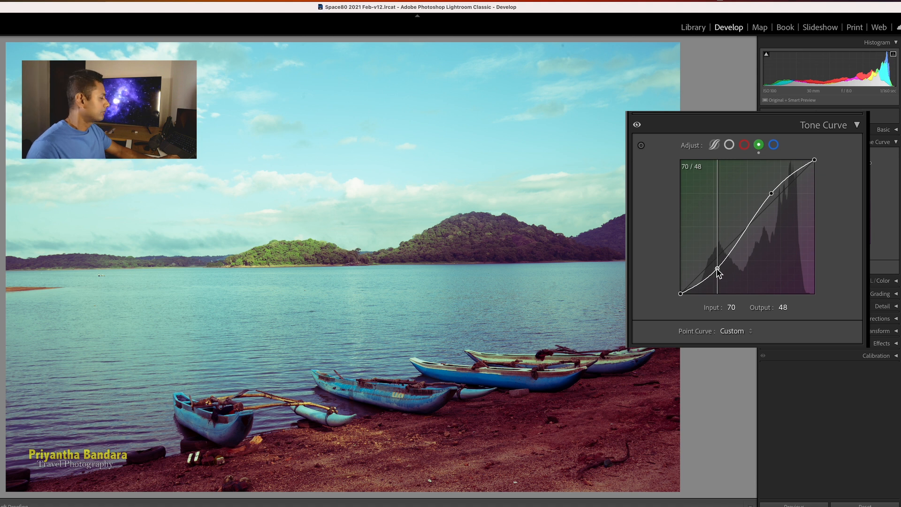
{"action": "left_click_drag", "start_coordinate": [717, 271], "coordinate": [711, 262]}
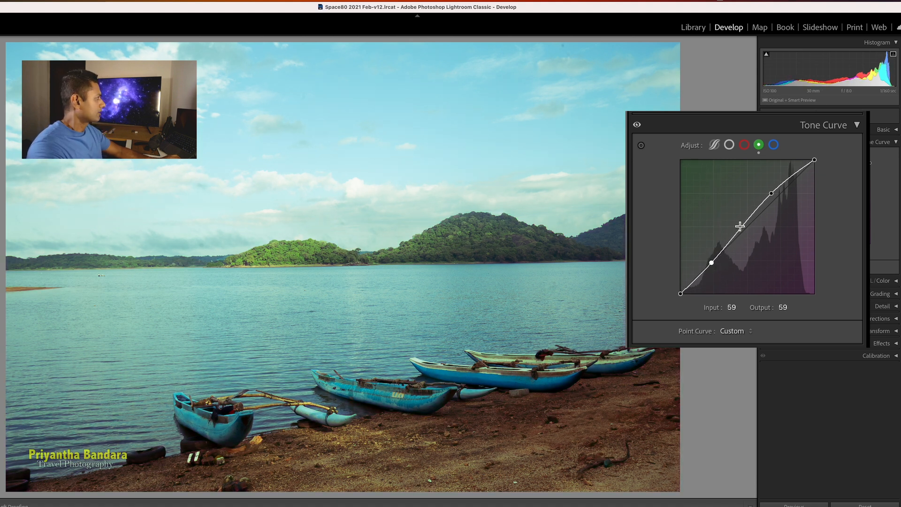
{"action": "double_click", "coordinate": [771, 193]}
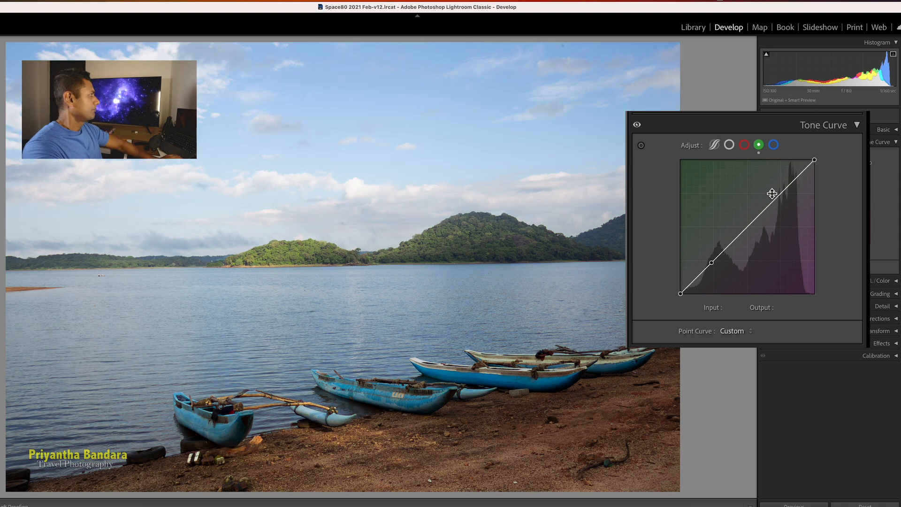
Lift Blue highlights and drop the shadows point to 75/40, then view Before/After
{"action": "left_click", "coordinate": [773, 144]}
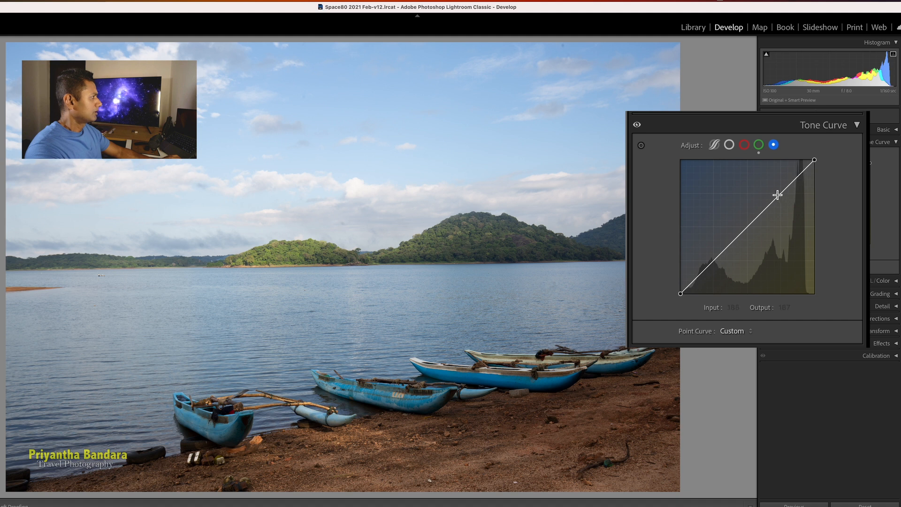
{"action": "left_click_drag", "start_coordinate": [777, 195], "coordinate": [771, 189]}
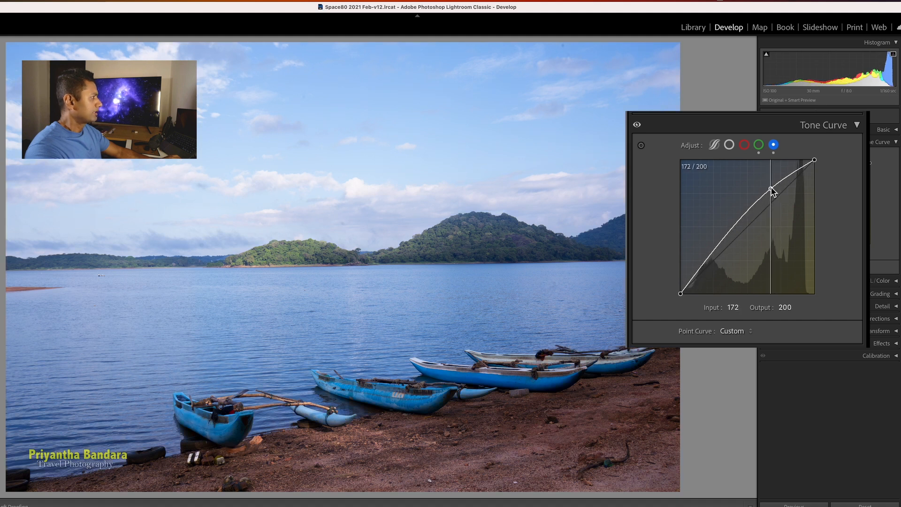
{"action": "left_click_drag", "start_coordinate": [708, 261], "coordinate": [721, 273]}
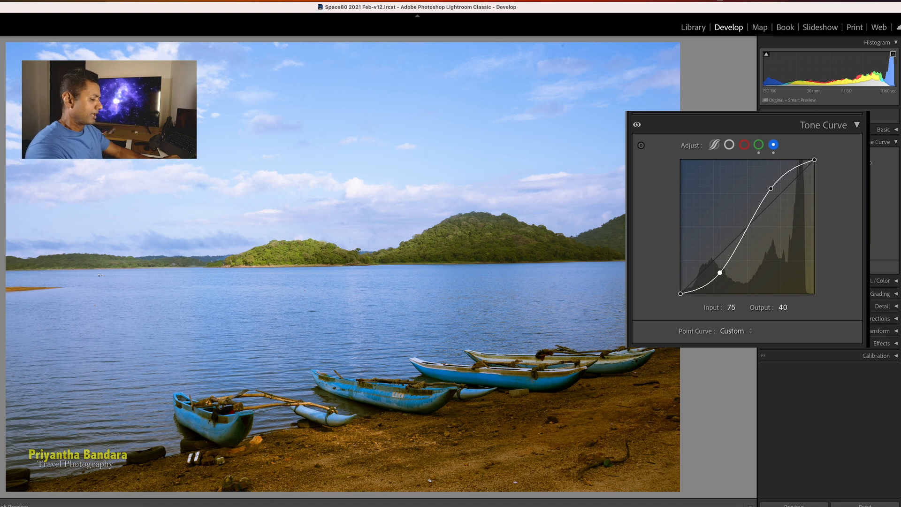
{"action": "key", "text": "y"}
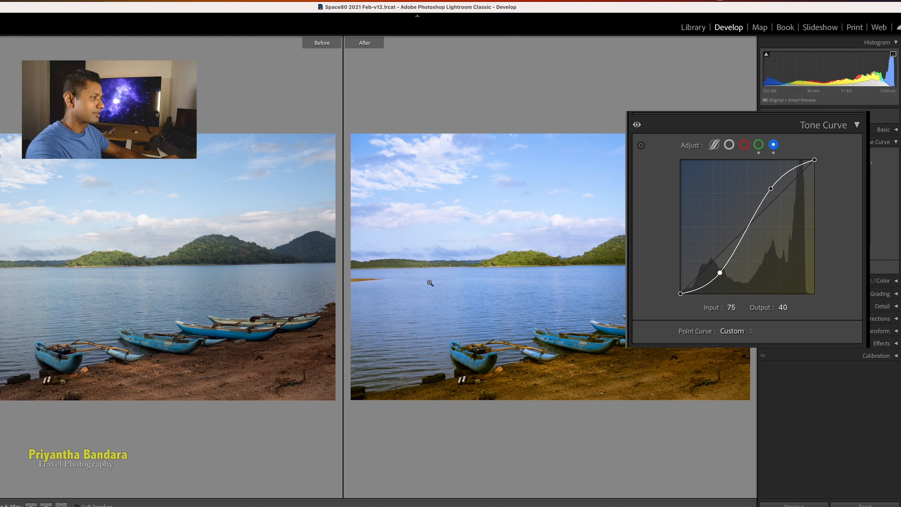
Leave Before/After view so only the edited lakeside photo is shown
{"action": "key", "text": "y"}
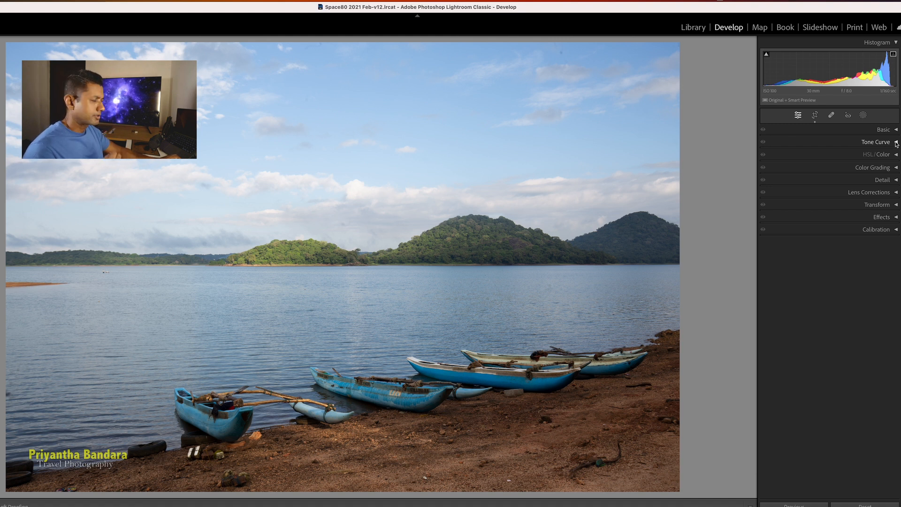
Open Color Grading, check the Midtones and Highlights wheels, and settle on Shadows
{"action": "left_click", "coordinate": [896, 169]}
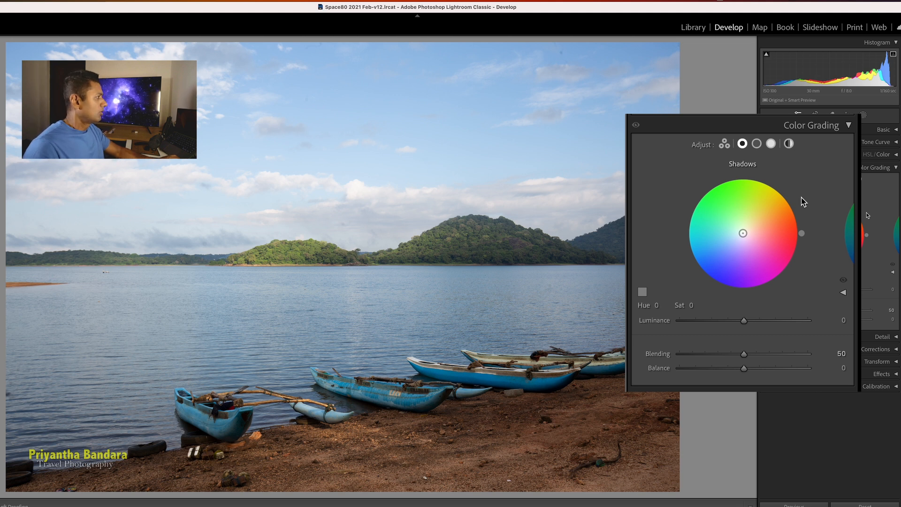
{"action": "left_click", "coordinate": [757, 145]}
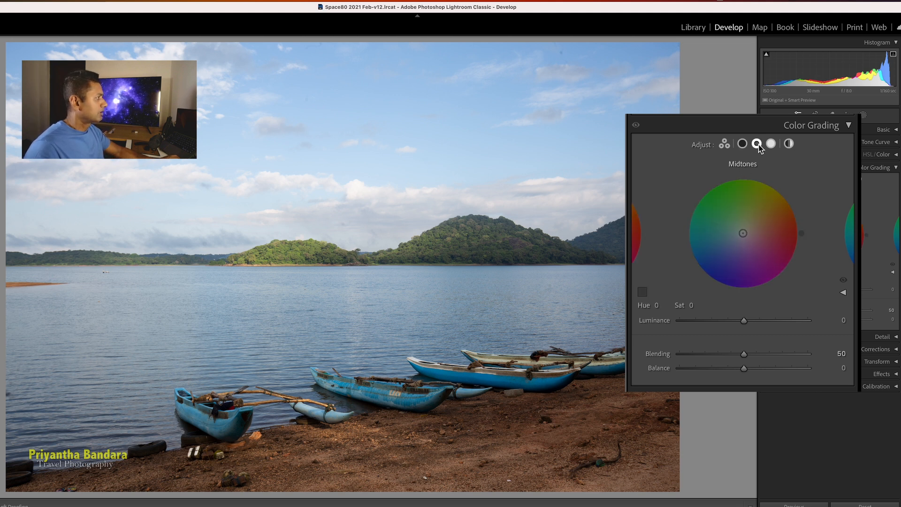
{"action": "left_click", "coordinate": [771, 143]}
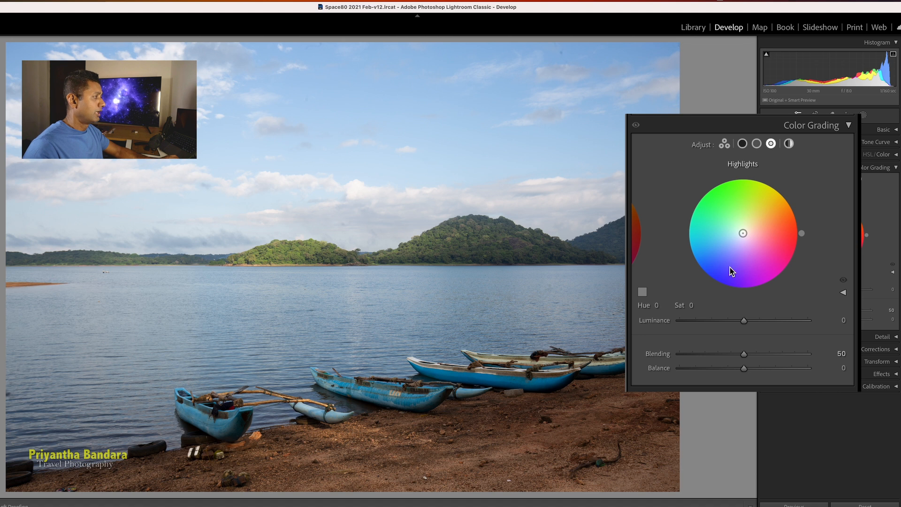
{"action": "left_click", "coordinate": [742, 143]}
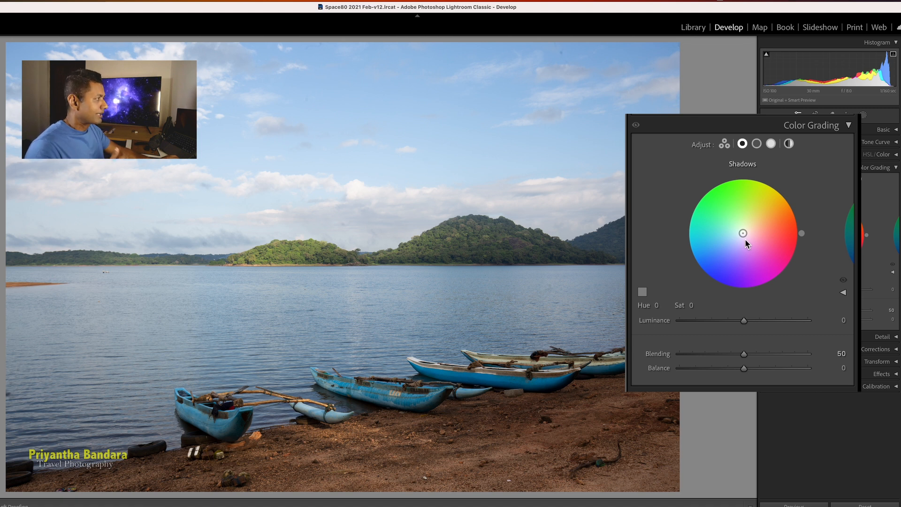
Tint the shadows toward a warm pinkish red and the midtones toward warm yellow in Color Grading
{"action": "mouse_move", "coordinate": [743, 233]}
{"action": "left_mouse_down"}
{"action": "mouse_move", "coordinate": [773, 233]}
{"action": "mouse_move", "coordinate": [768, 221]}
{"action": "mouse_move", "coordinate": [770, 244]}
{"action": "left_mouse_up"}
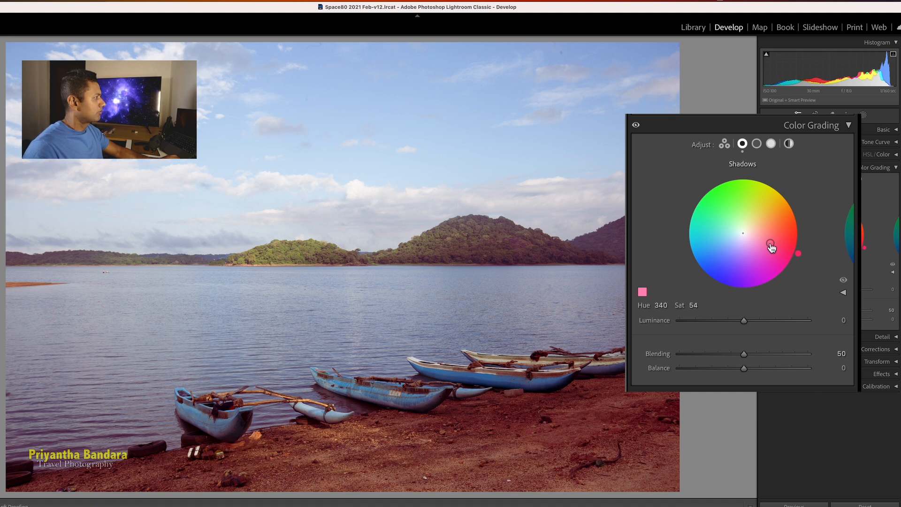
{"action": "left_click", "coordinate": [757, 143]}
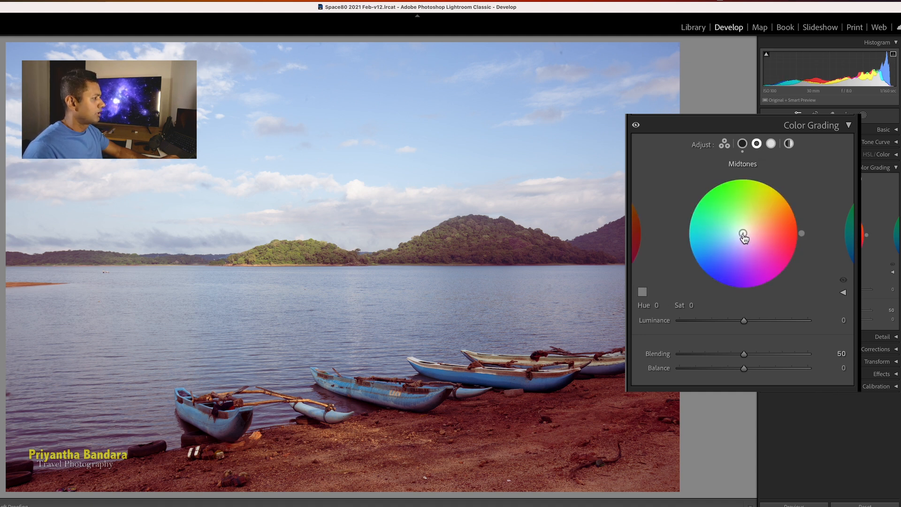
{"action": "left_click_drag", "start_coordinate": [743, 234], "coordinate": [754, 248]}
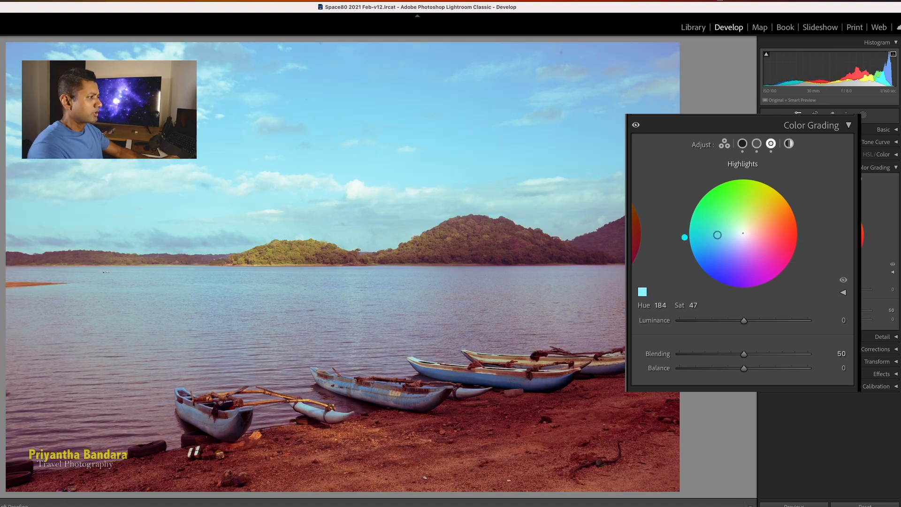
Tint the highlights cyan (hue 193, saturation 48) and compare Before/After side by side
{"action": "left_click_drag", "start_coordinate": [716, 235], "coordinate": [718, 239]}
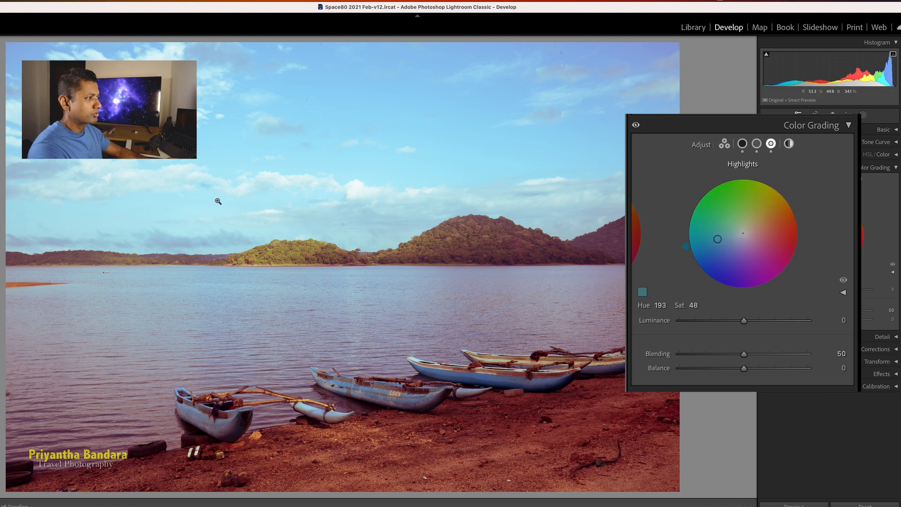
{"action": "key", "text": "y"}
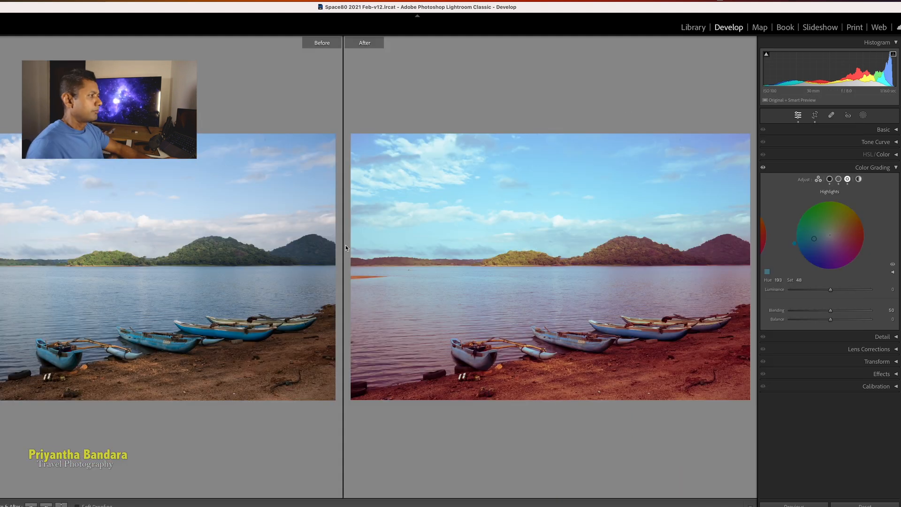